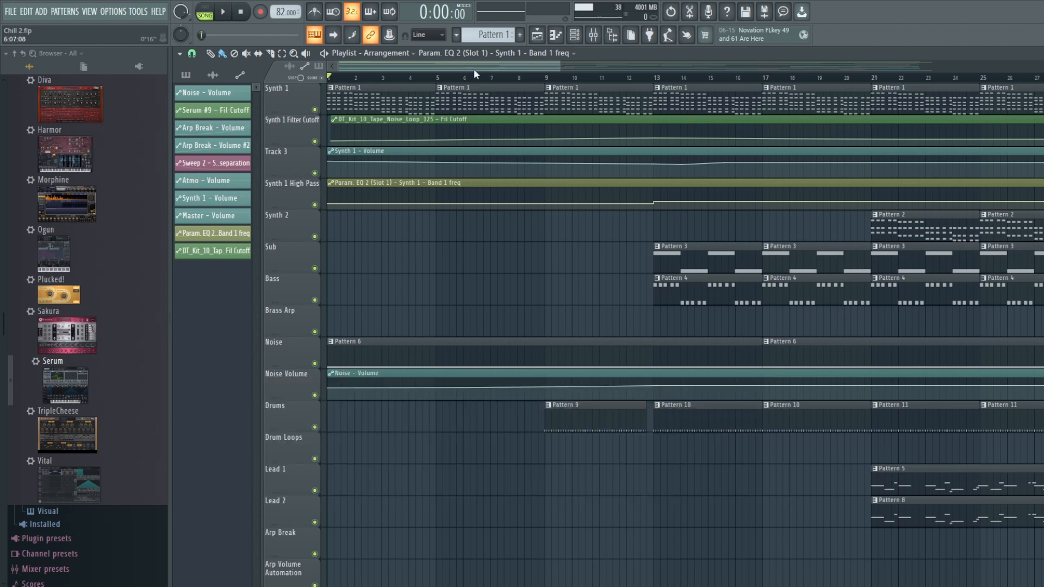
Play the arrangement from the start up to about bar 12, and stop playback
left_click(225, 12)
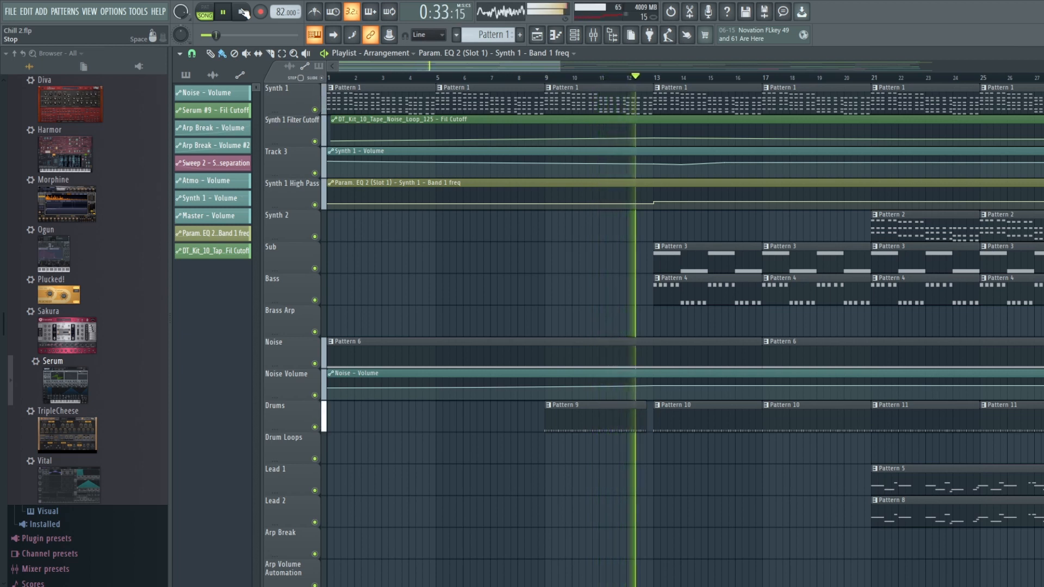
left_click(244, 12)
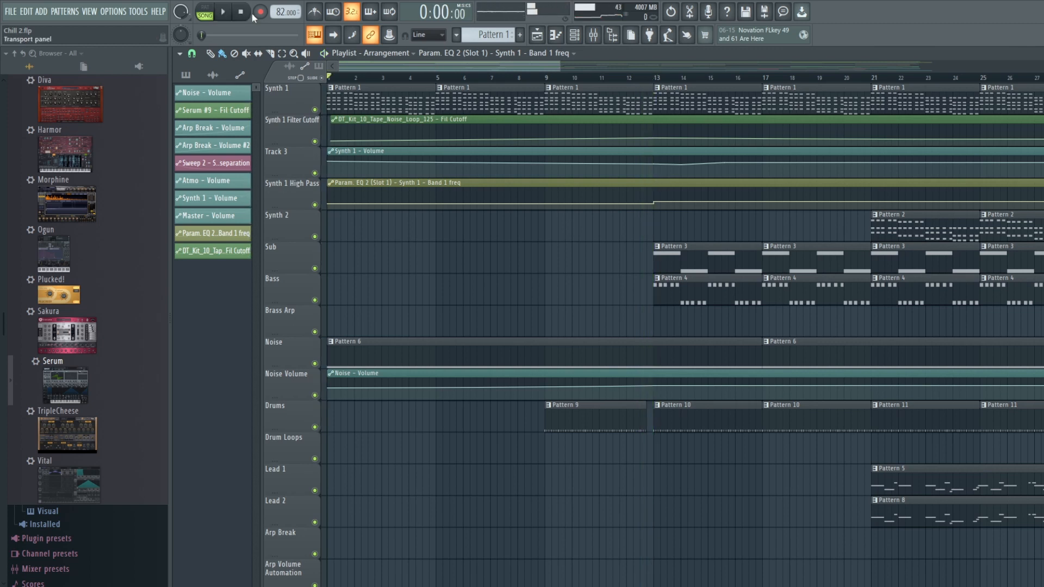
Make Pattern 6 the active pattern and audition it on its own in pattern mode
mouse_move(456, 128)
left_click(491, 33)
left_click(517, 96)
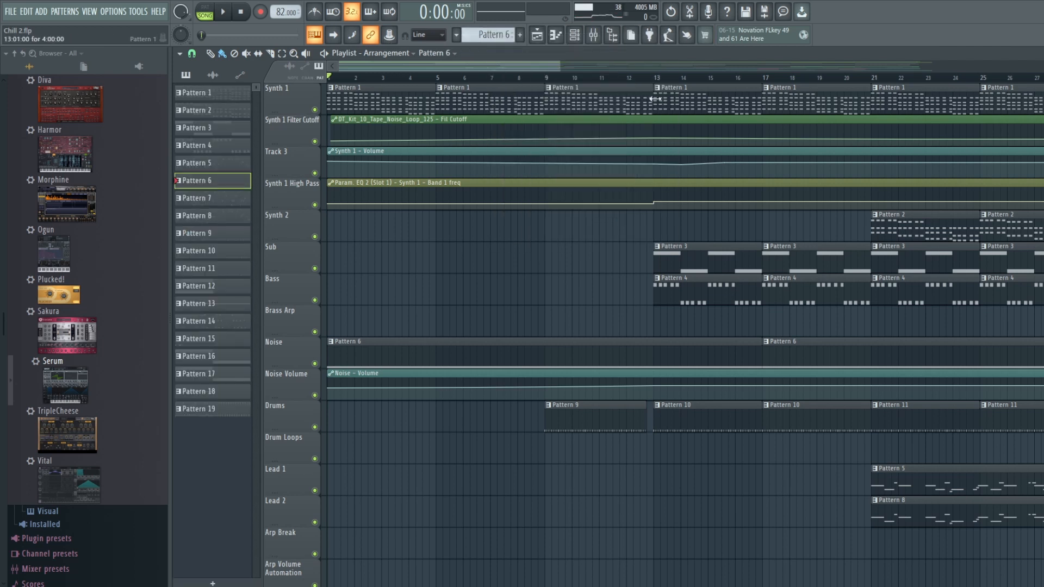
left_click(205, 12)
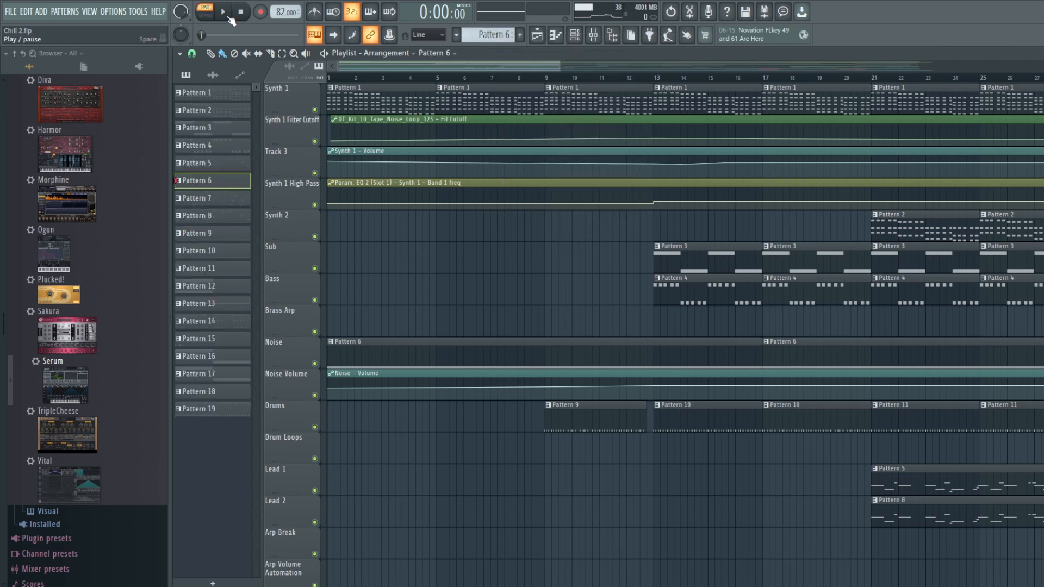
left_click(228, 17)
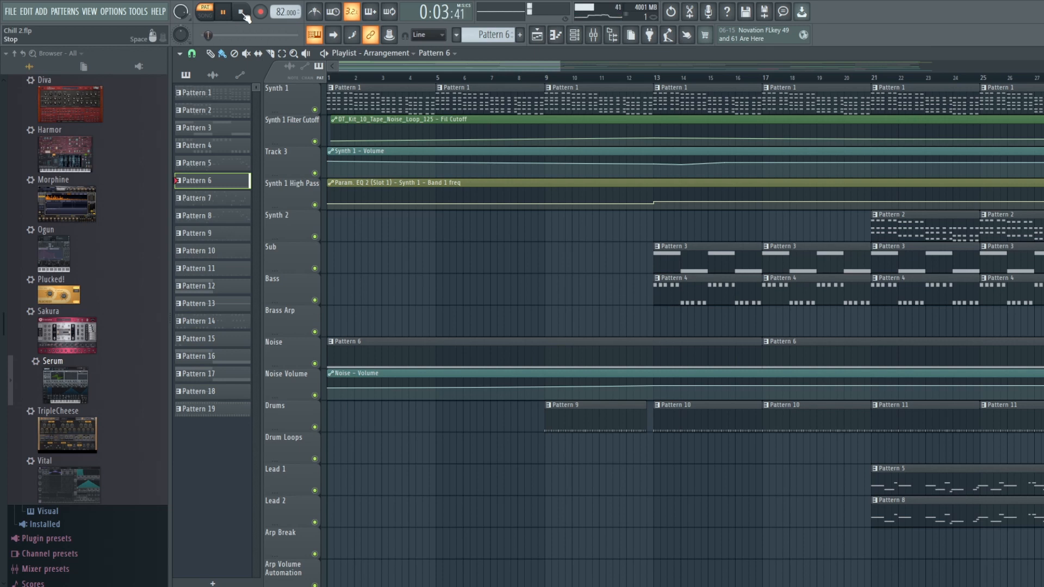
left_click(243, 13)
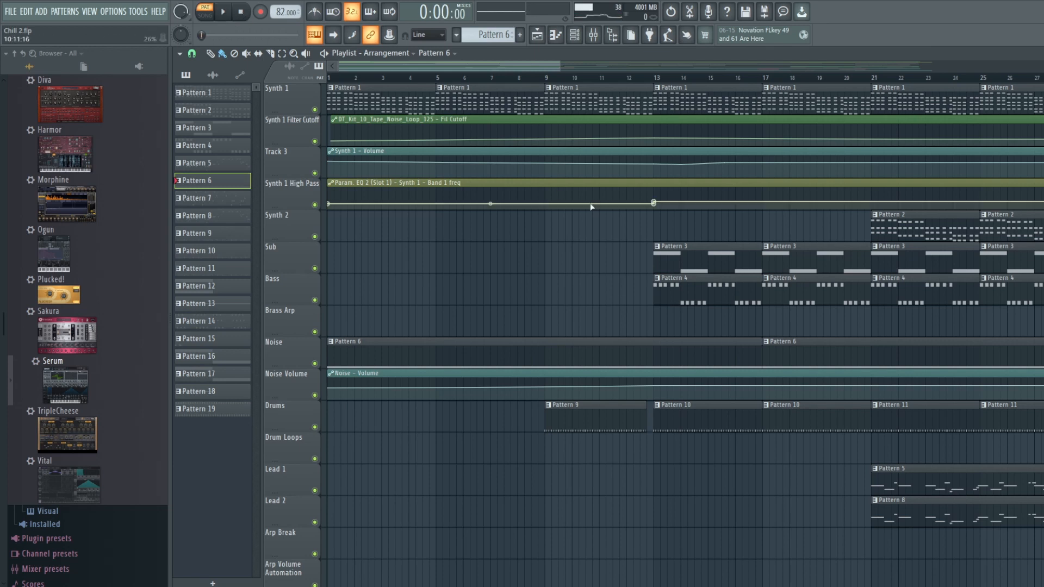
Inspect the oscillator and effects pages of the Serum noise channel used in Pattern 6, and return to the playlist
left_click(575, 36)
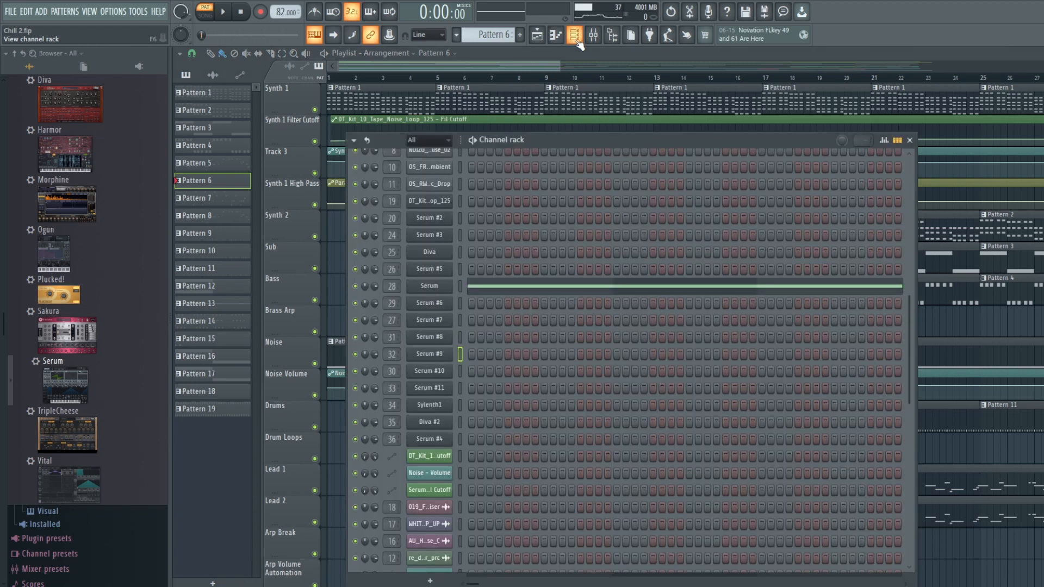
left_click(439, 286)
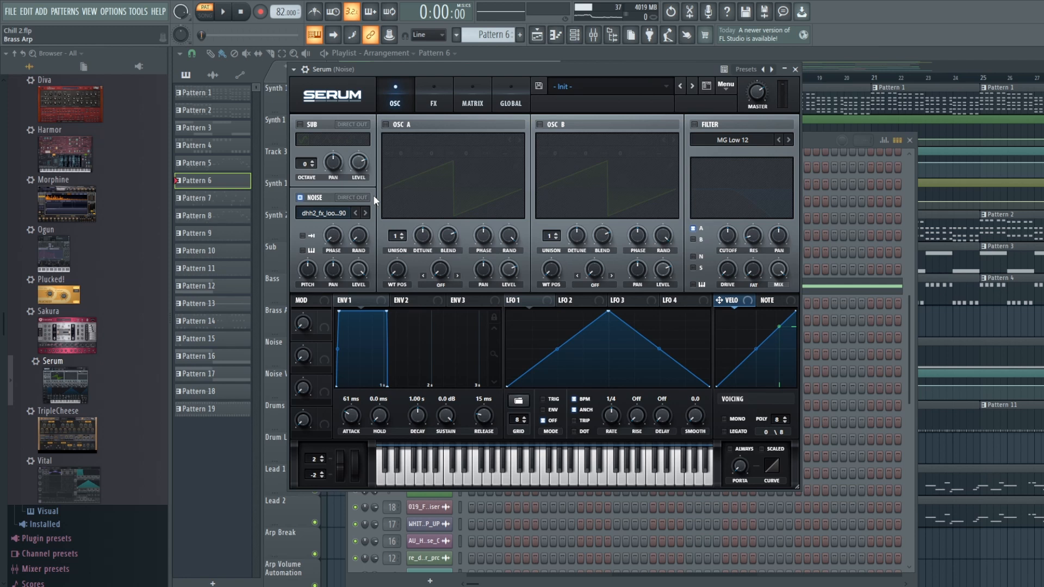
left_click(432, 81)
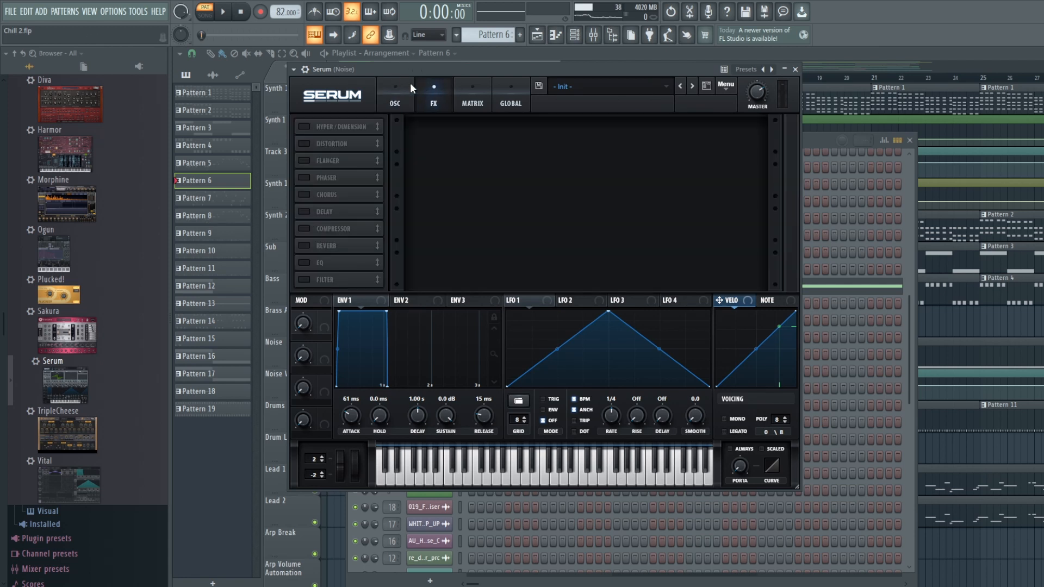
left_click(410, 83)
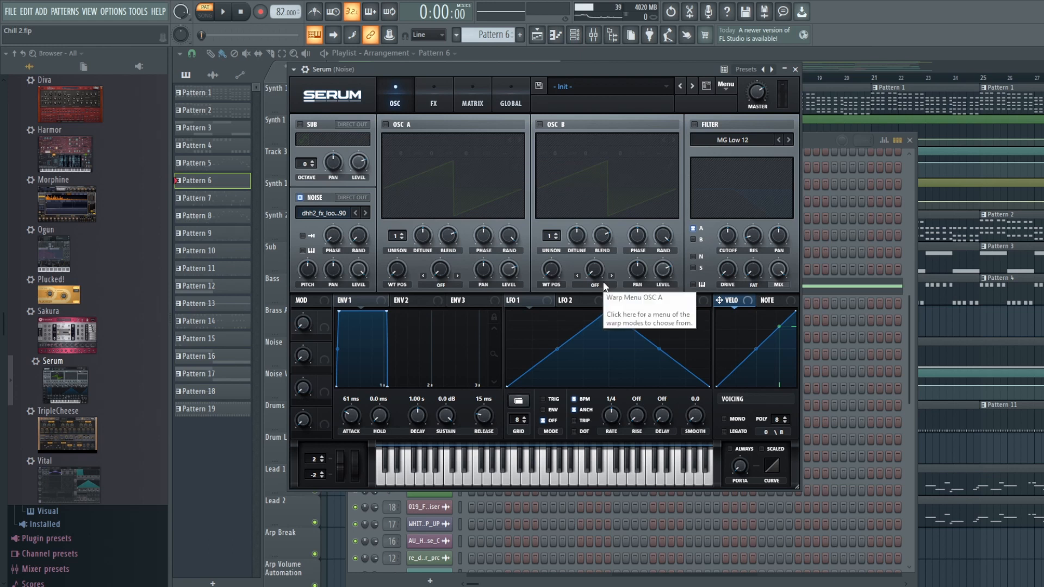
left_click(535, 39)
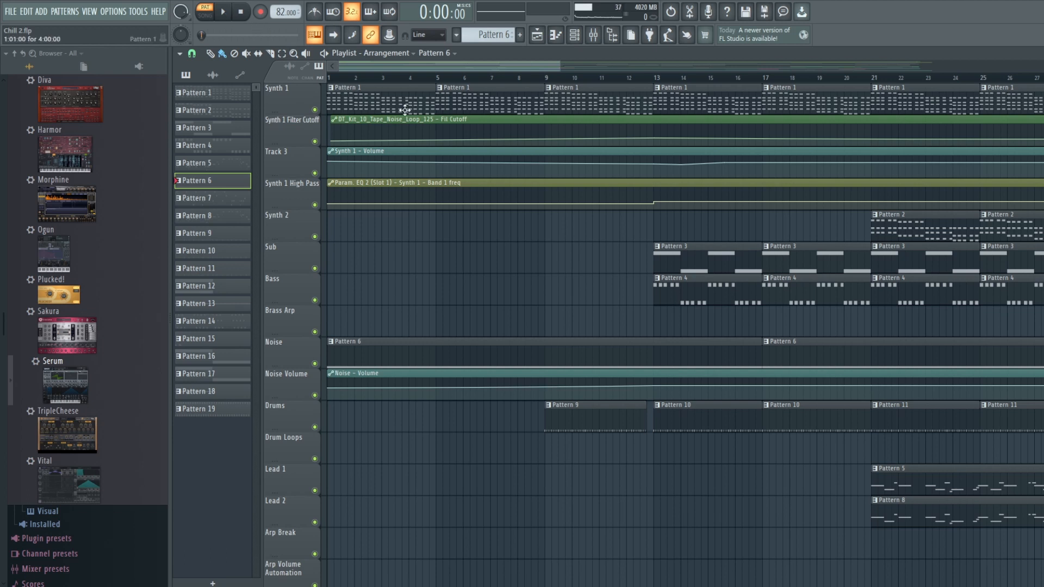
Make Pattern 1 the active pattern and audition it on its own
left_click(489, 34)
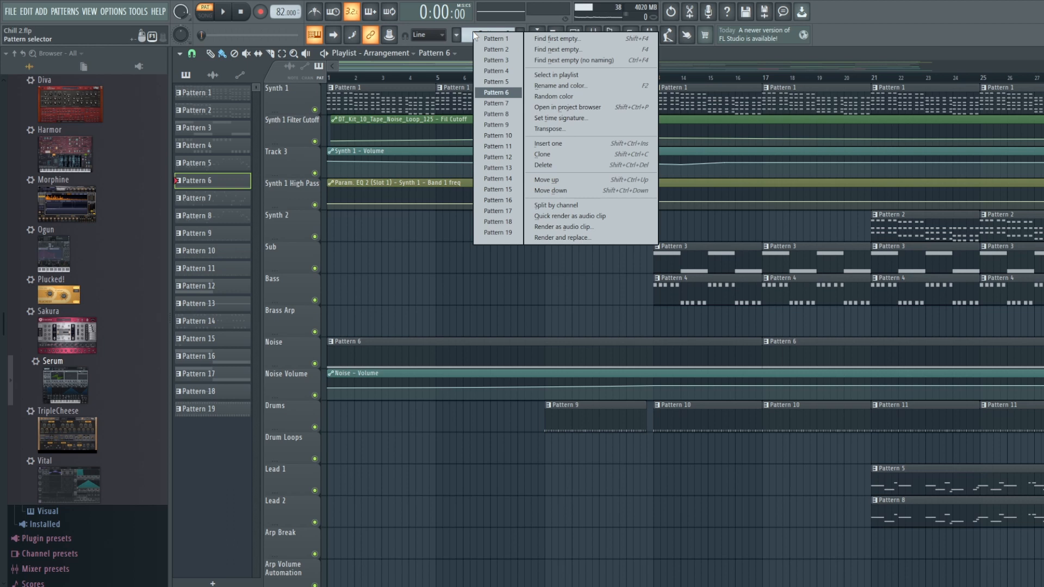
left_click(510, 37)
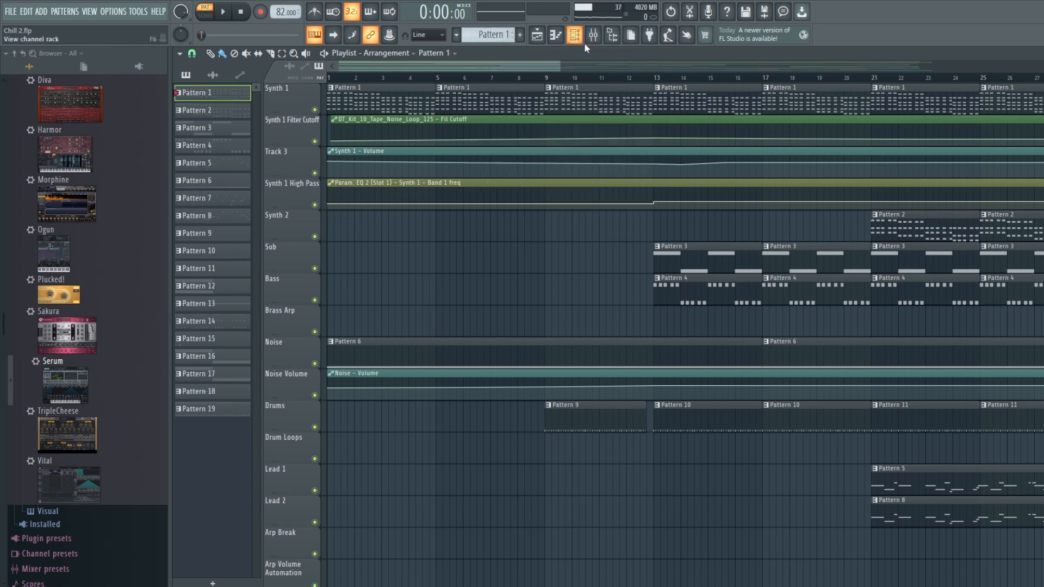
left_click(224, 12)
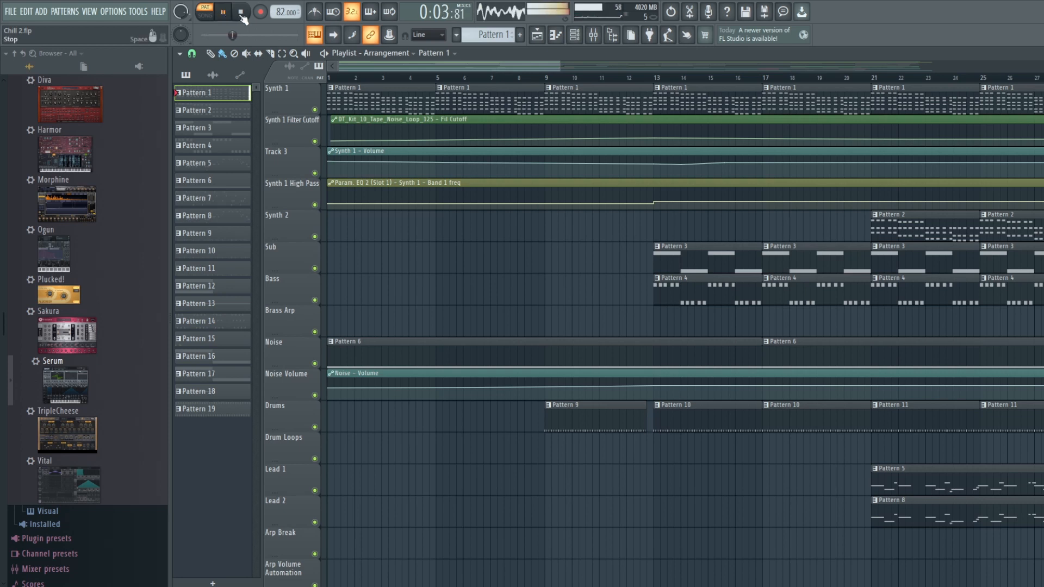
left_click(241, 13)
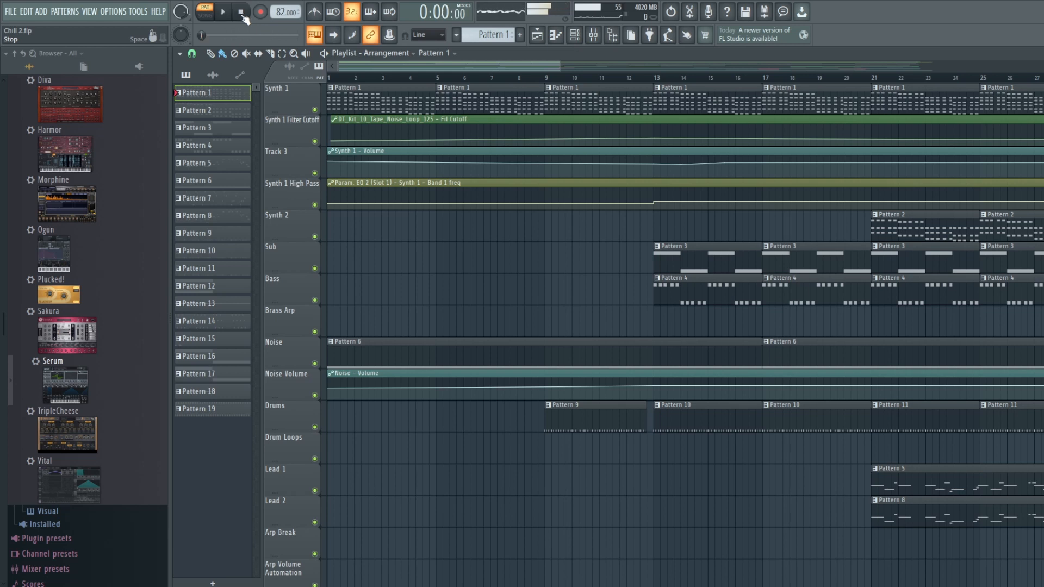
Open the Synth 1 Serum instrument used in Pattern 1 and inspect its oscillator and effects settings
left_click(583, 37)
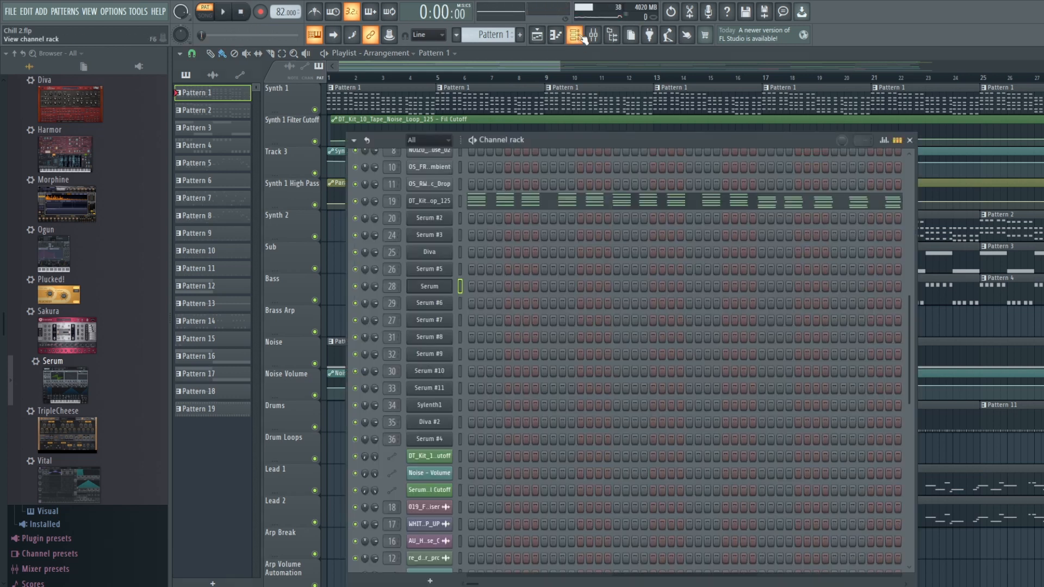
left_click(432, 202)
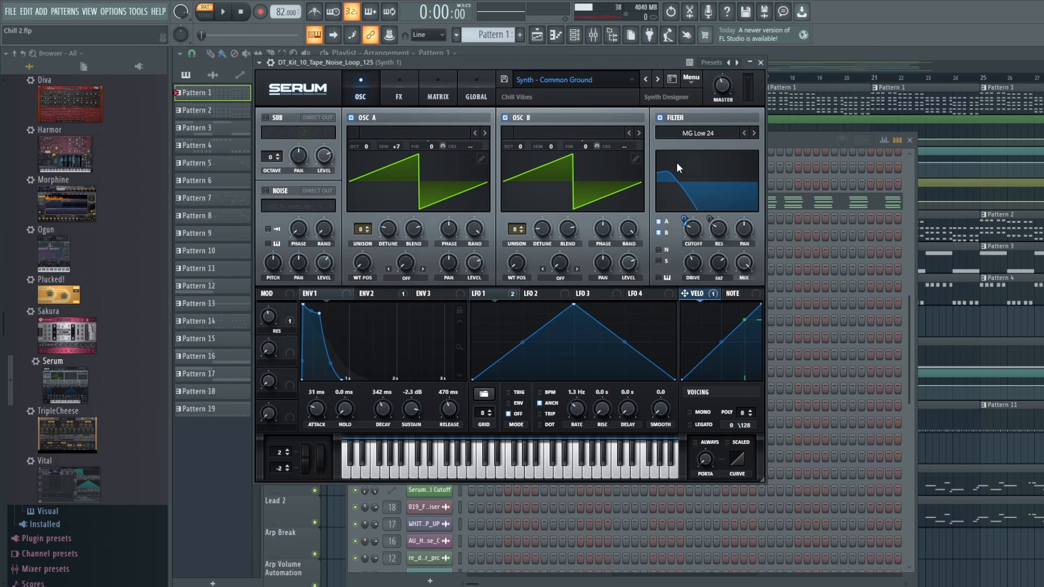
left_click(406, 77)
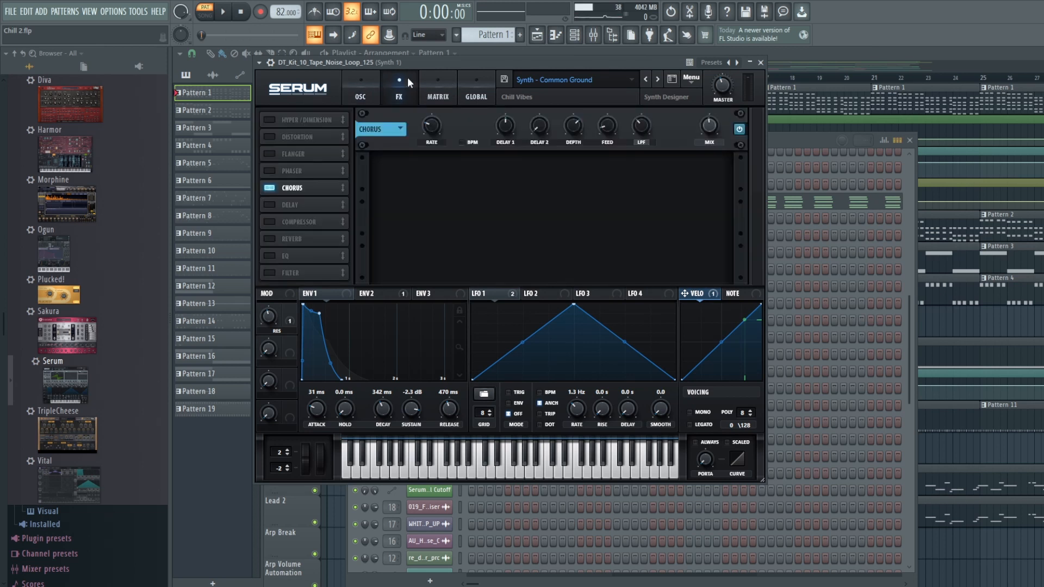
left_click(358, 81)
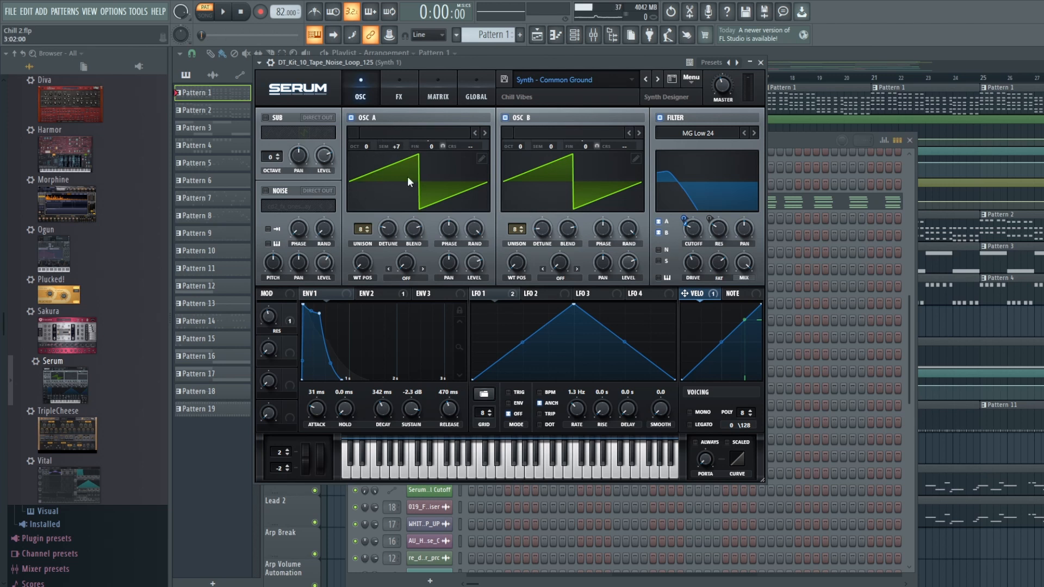
Compare the Synth 1 sound with OSC A off and on during playback, leave OSC A on, and recheck the chorus effect
left_click(229, 18)
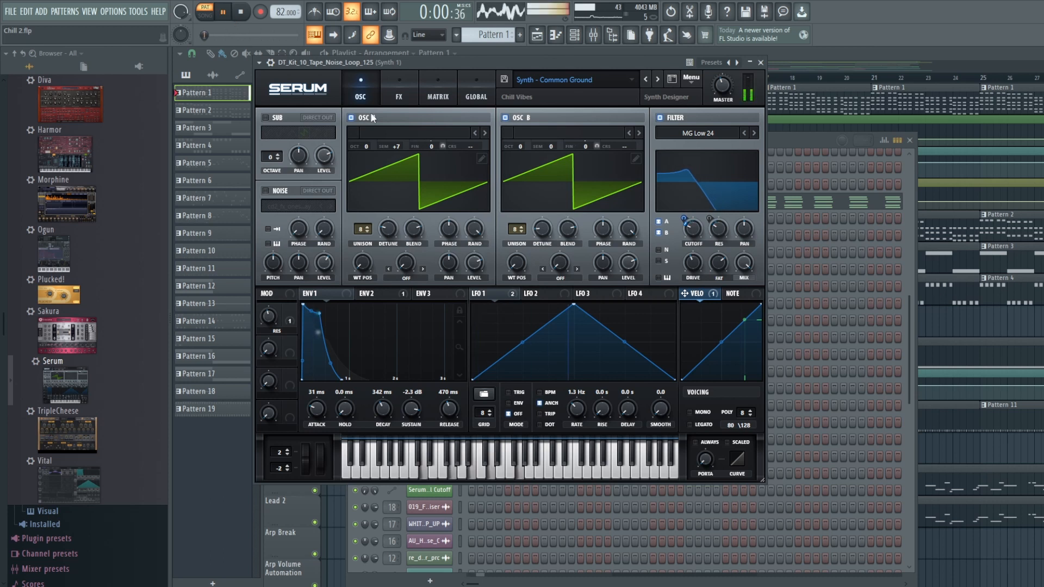
left_click(352, 118)
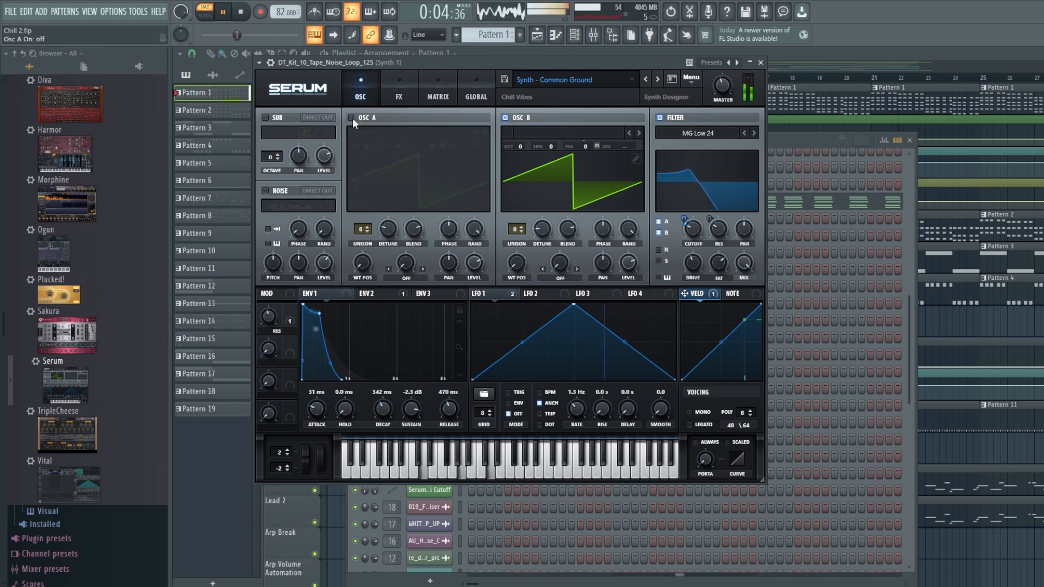
left_click(351, 118)
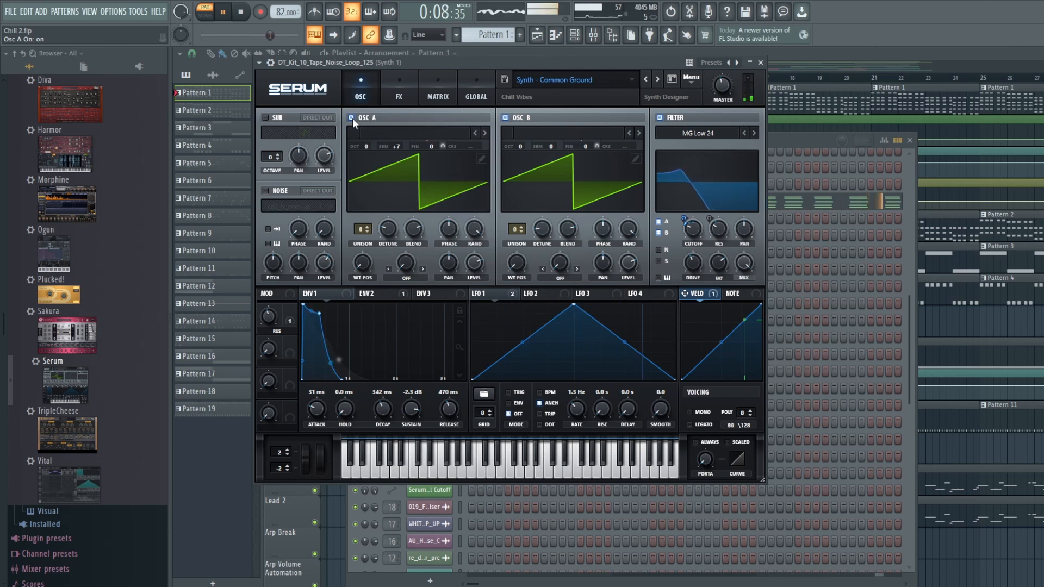
left_click(353, 118)
key("space")
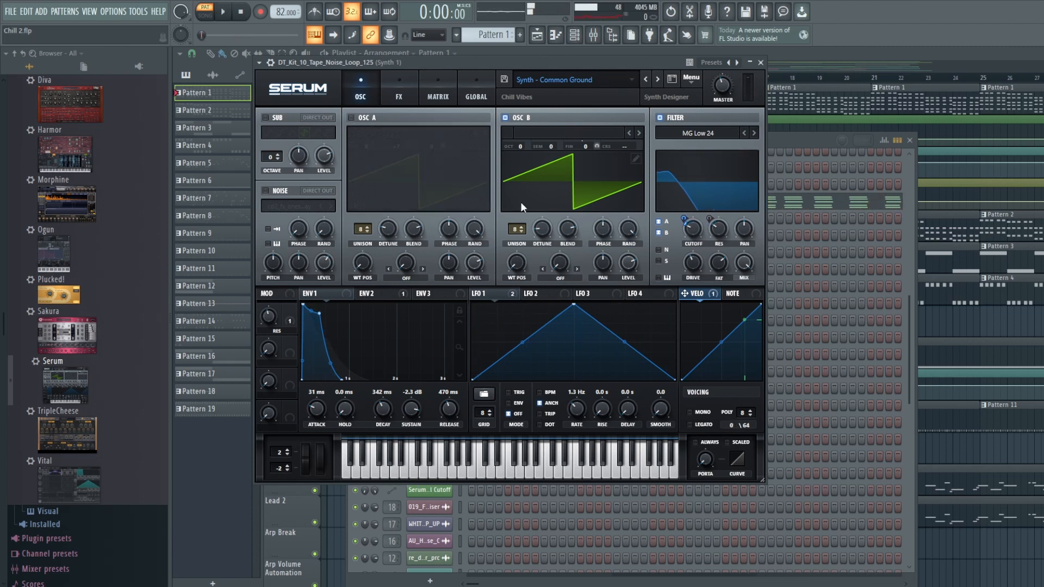
left_click(351, 118)
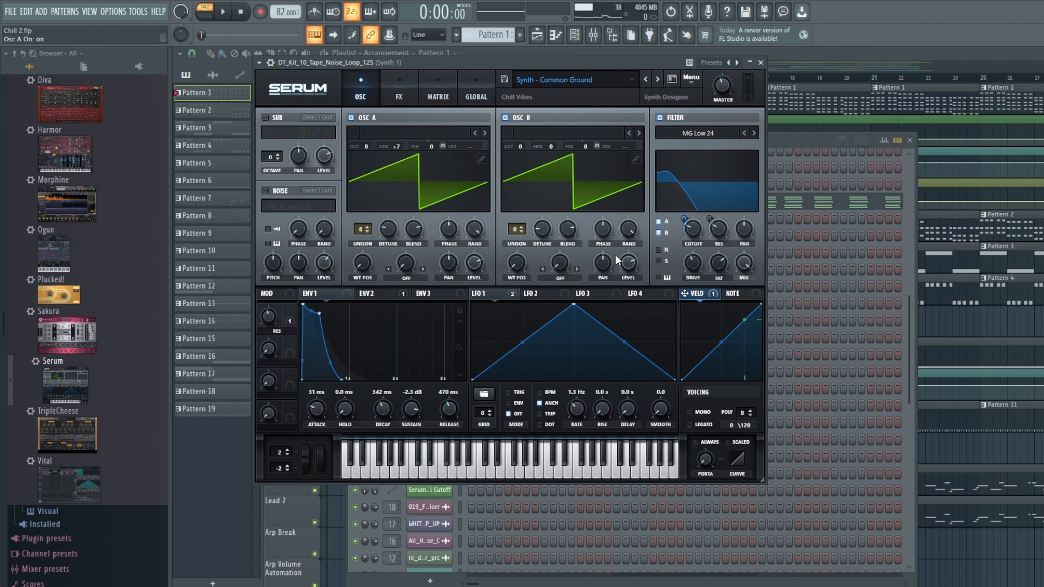
left_click(403, 87)
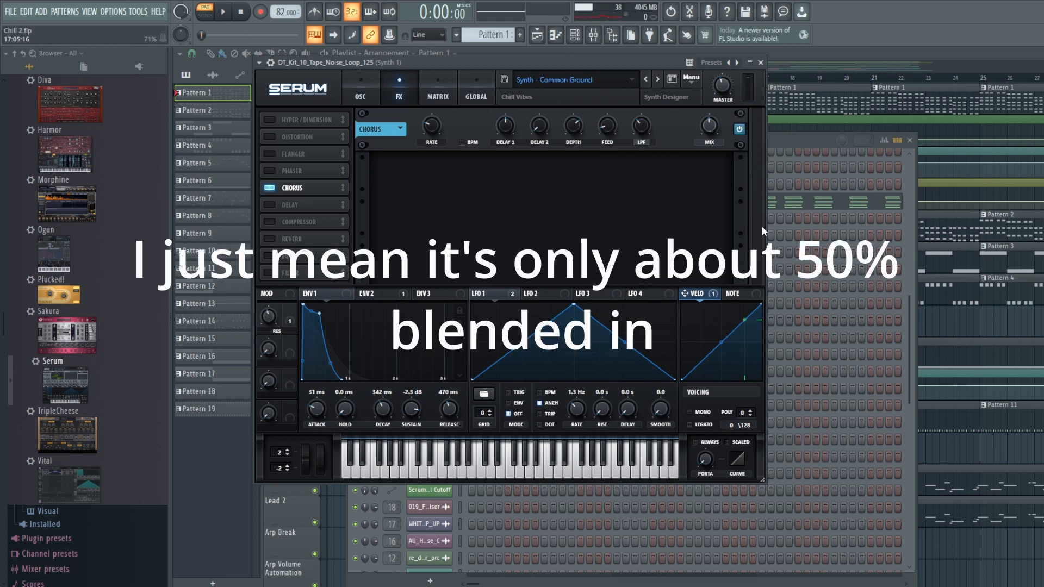
left_click(373, 76)
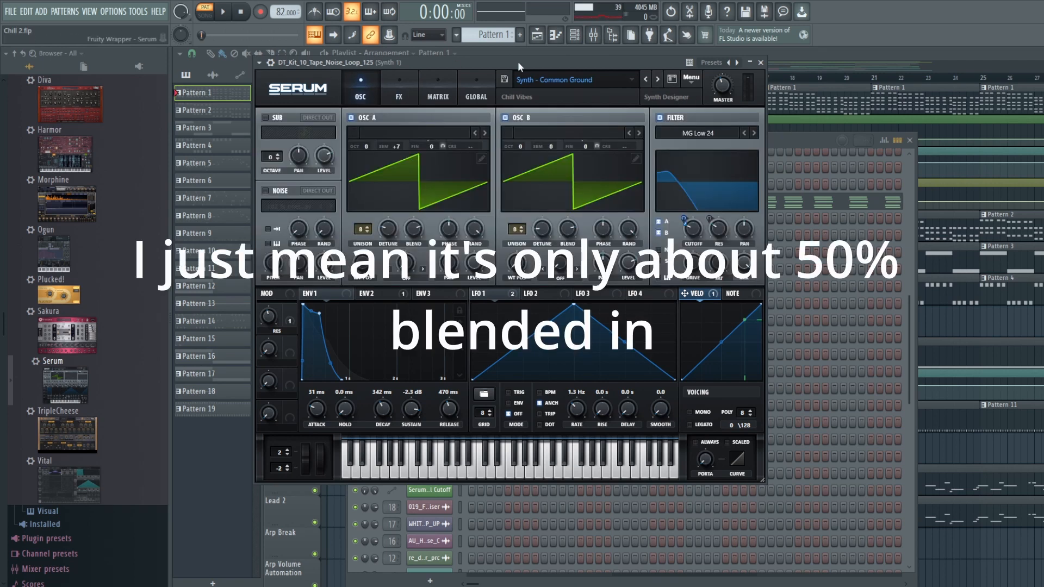
Inspect the first Fruity parametric EQ 2 and the Vinyl effect on the Synth 1 mixer track
left_click(594, 35)
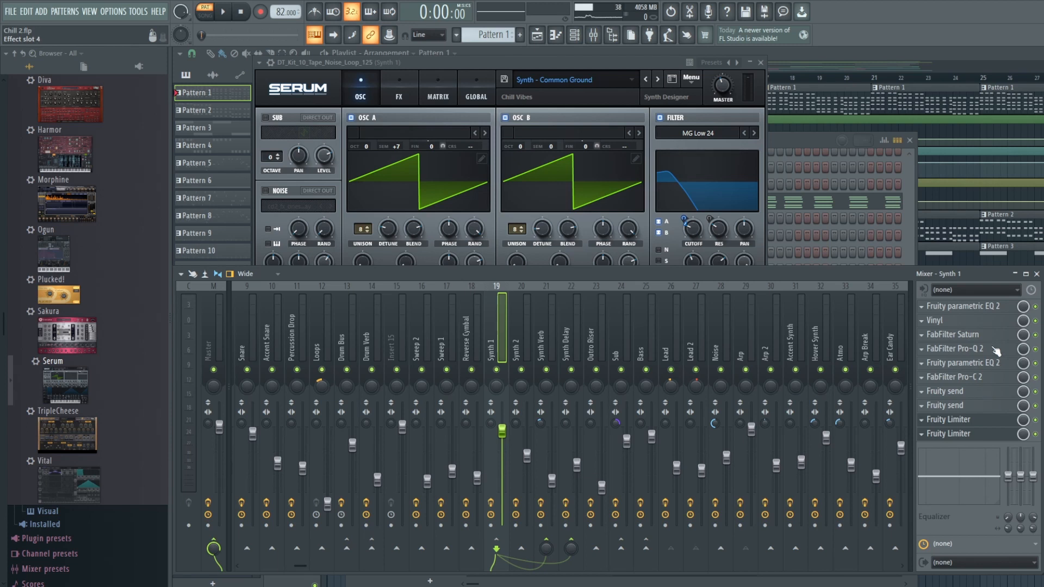
left_click(995, 310)
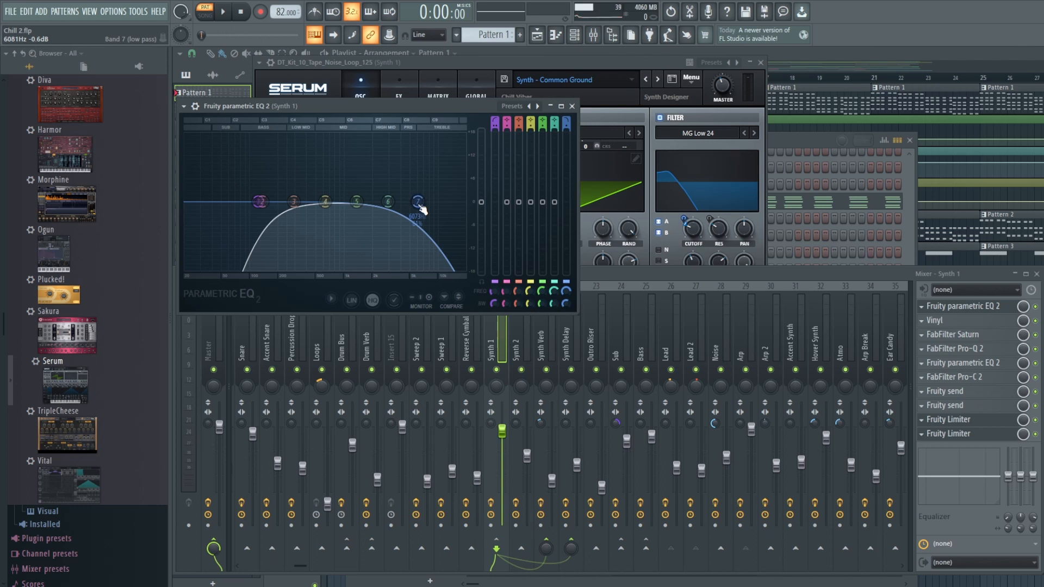
left_click(944, 322)
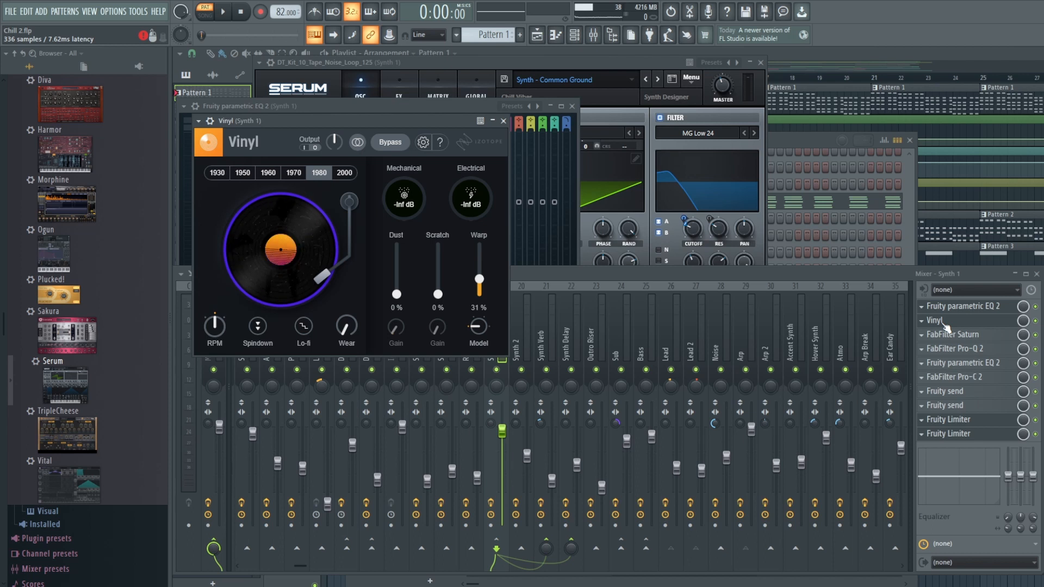